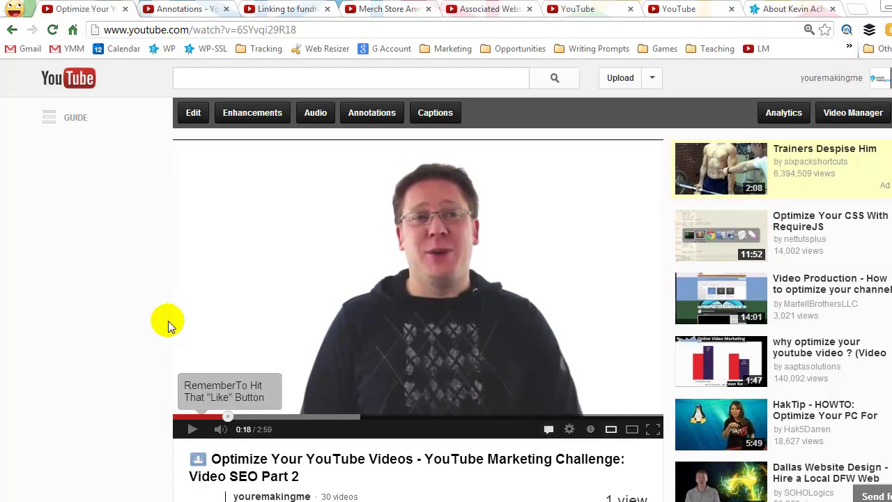
- On the Annotations help page, open the 'Linking to fundraising sites using annotations' article
click(186, 10)
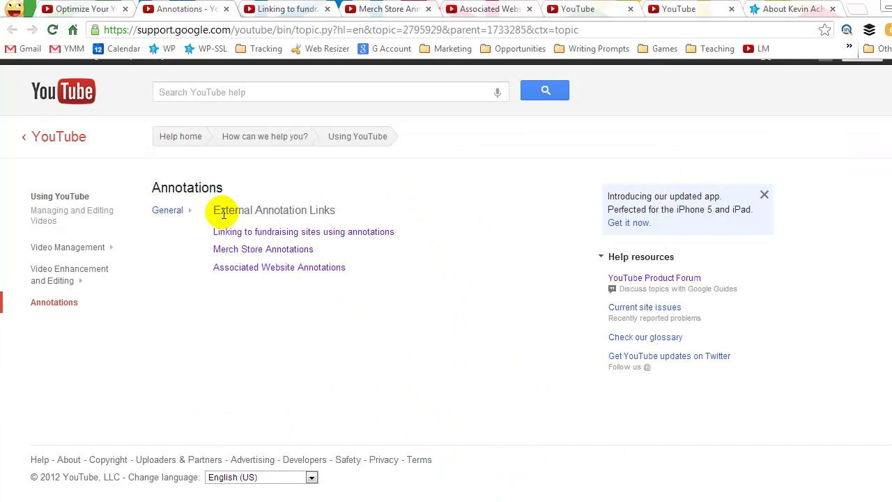
drag(223, 214, 339, 210)
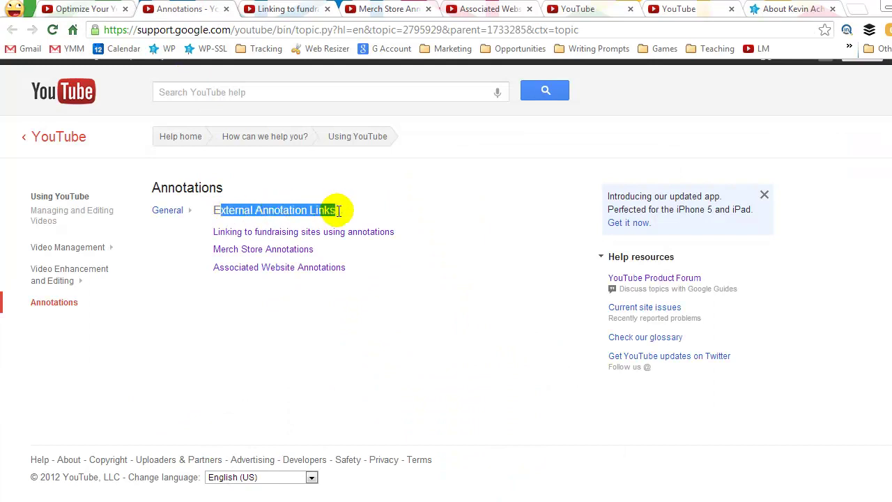
click(434, 247)
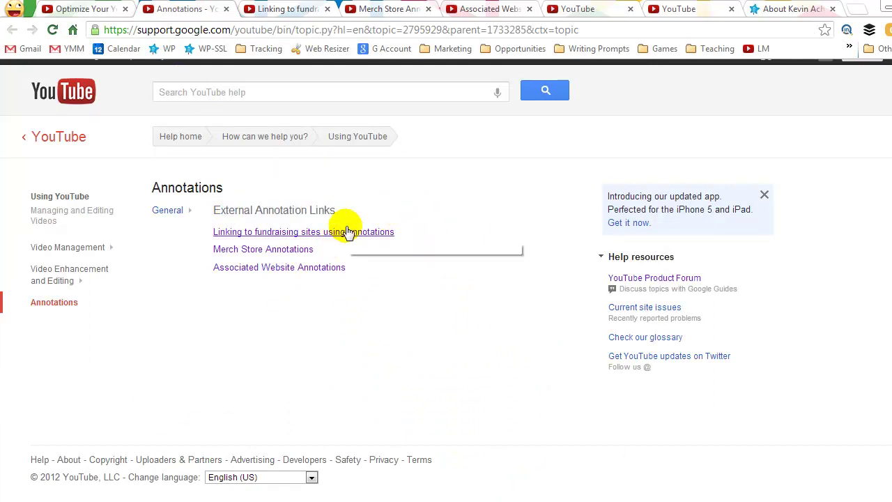
click(319, 232)
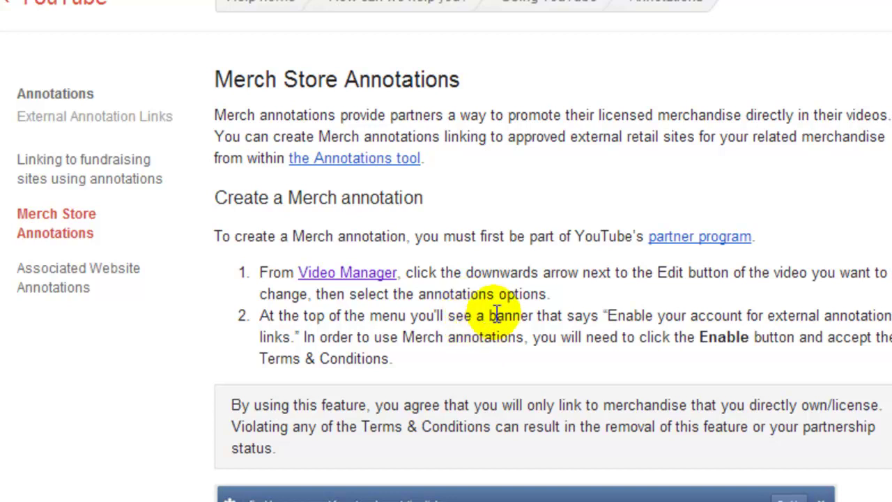
- Scroll to the approved retailers list and highlight the Google Play and iTunes entries
scroll(496, 312, down, 12)
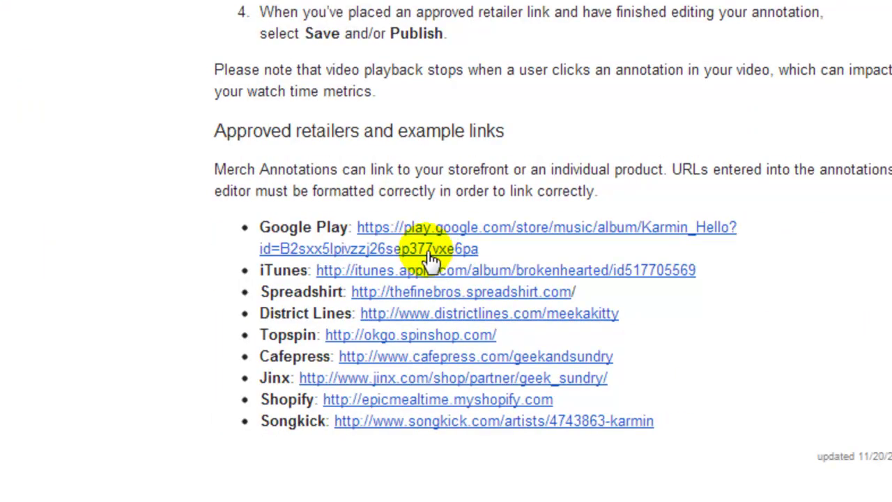
drag(256, 225, 348, 228)
drag(260, 269, 317, 269)
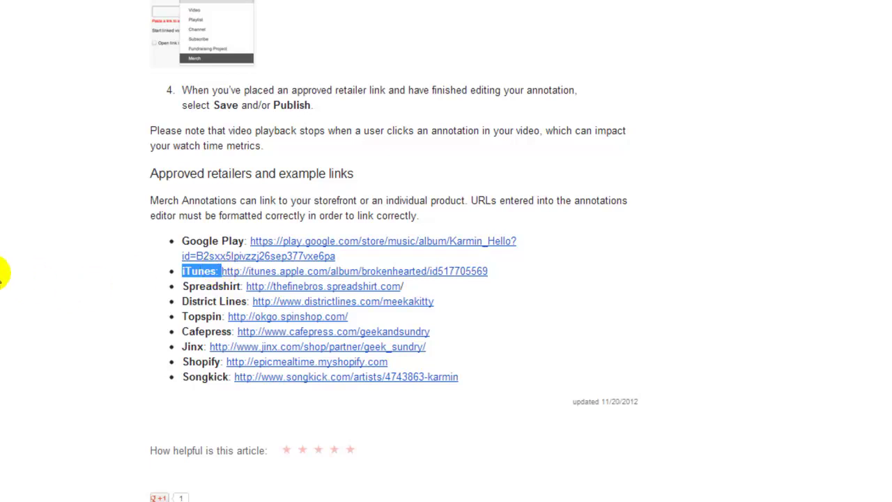
- Read through the Associated Website Annotations article, highlighting its title
click(512, 118)
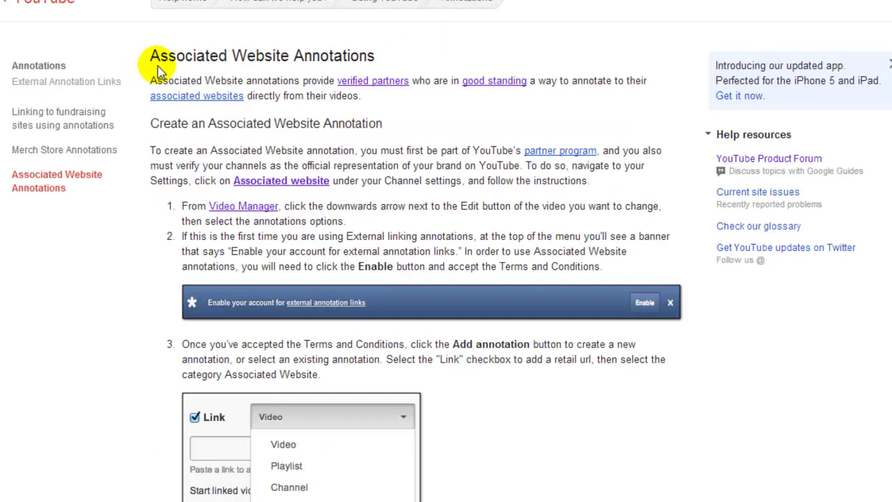
drag(159, 56, 377, 63)
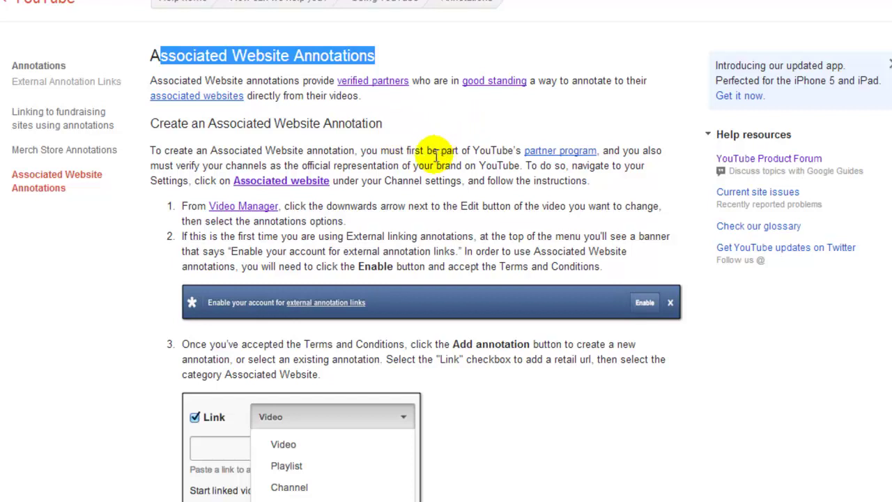
scroll(435, 149, down, 3)
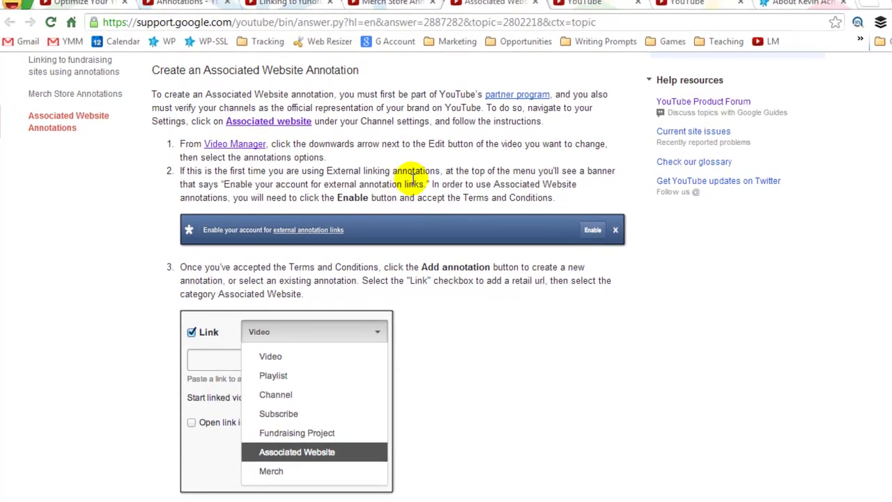
- Return to the Associated Website settings and verify youremakingme.com until it shows Success
click(584, 11)
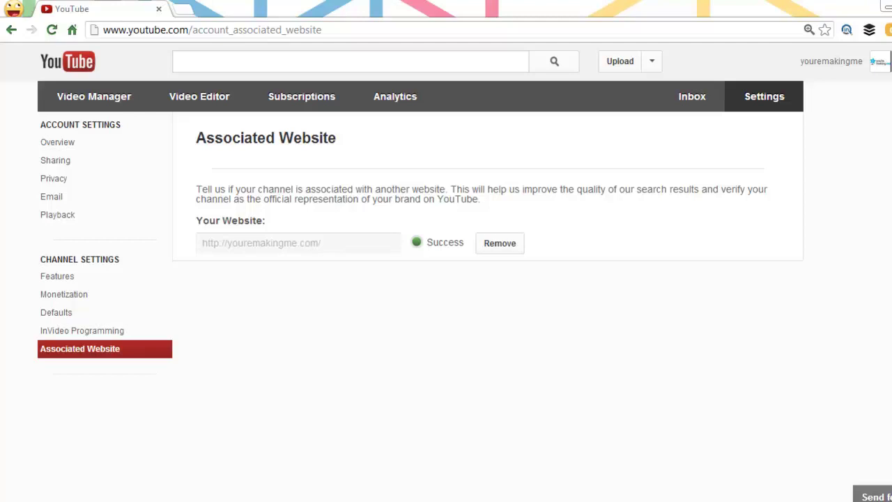
- From Video Manager, open 'Time Management Interview - Time Blocking 101 eBook' and pause it
click(832, 64)
click(819, 113)
scroll(481, 330, down, 5)
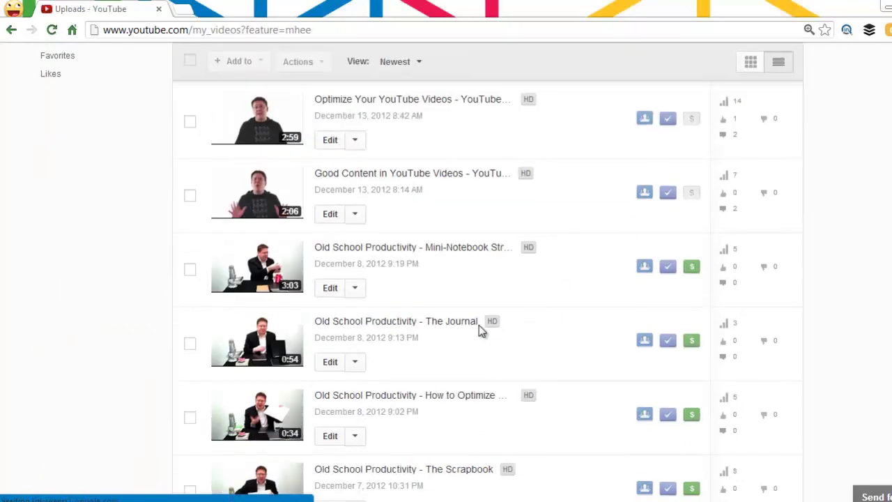
scroll(476, 324, down, 3)
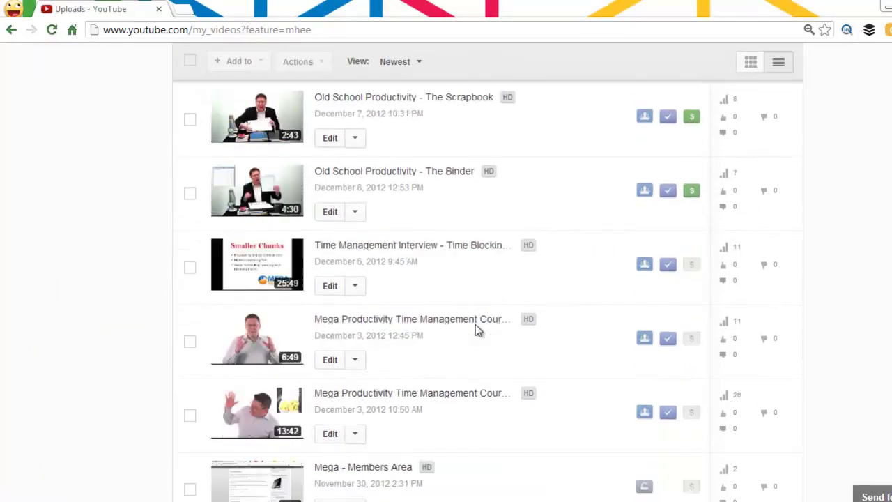
click(404, 246)
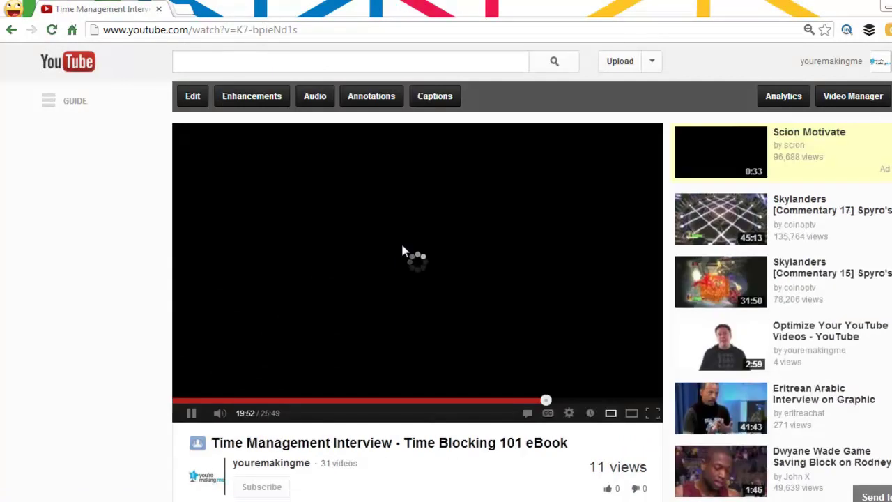
click(188, 419)
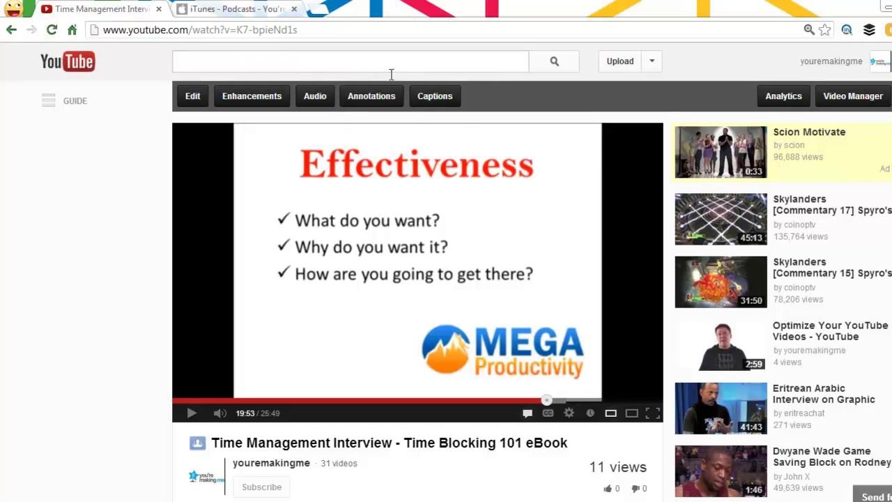
- In the annotation editor, seek to about 7:34 and add a speech bubble
click(371, 103)
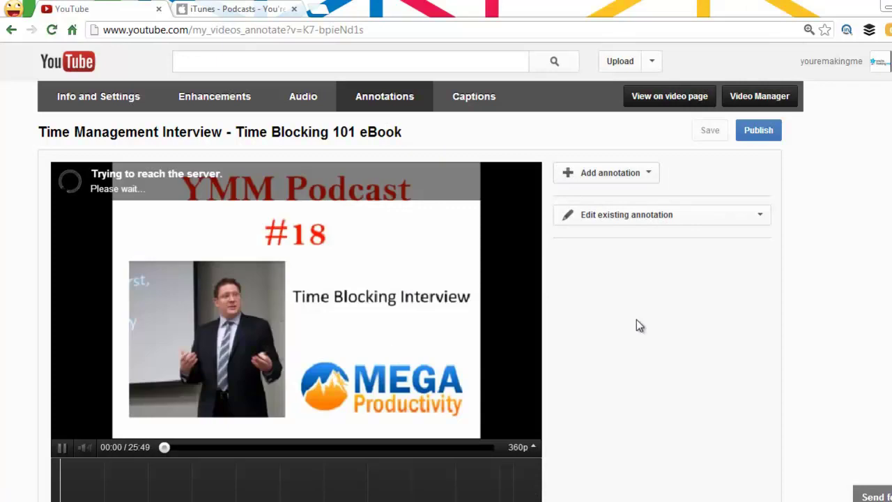
scroll(446, 279, down, 1)
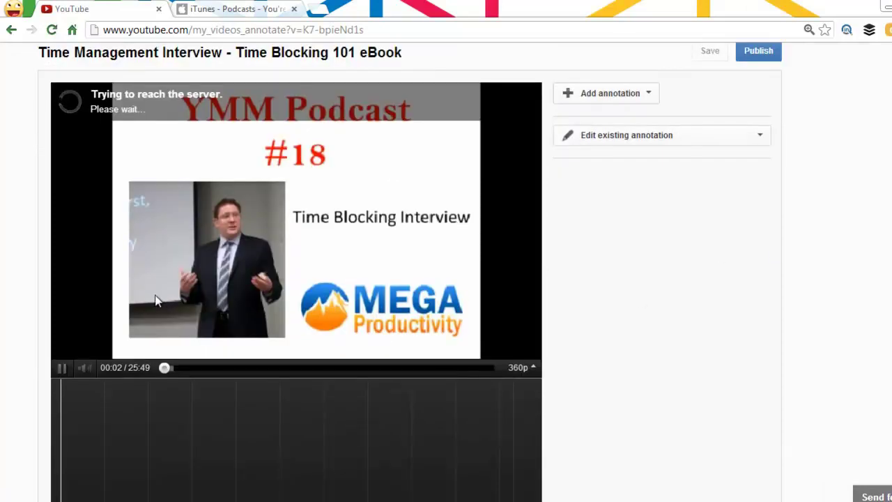
click(62, 367)
click(260, 367)
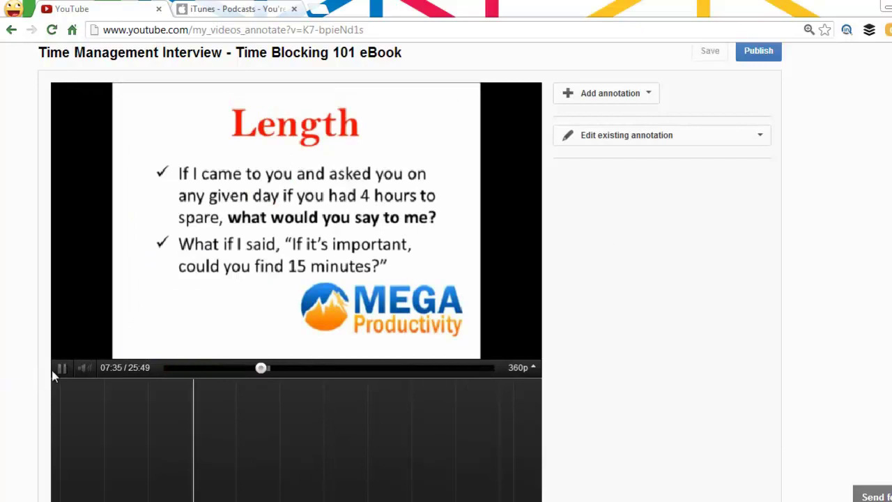
click(607, 101)
click(617, 124)
- Make the bubble read 'Visit my podcast on iTunes' in size 16, grey background, at lower left
click(633, 209)
text(Visit )
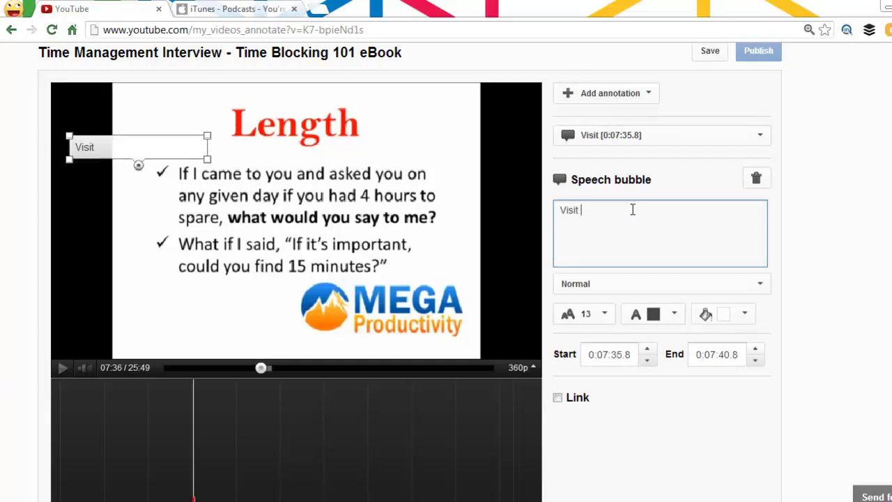
text(my podc)
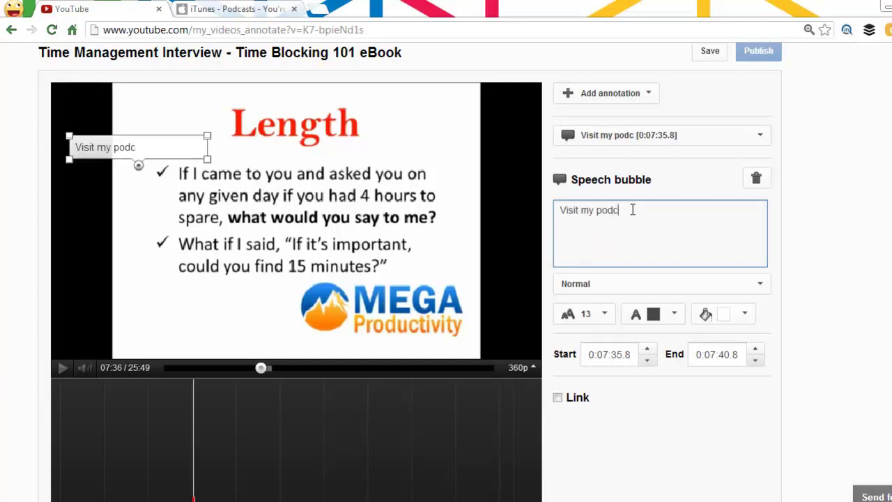
text(ast on )
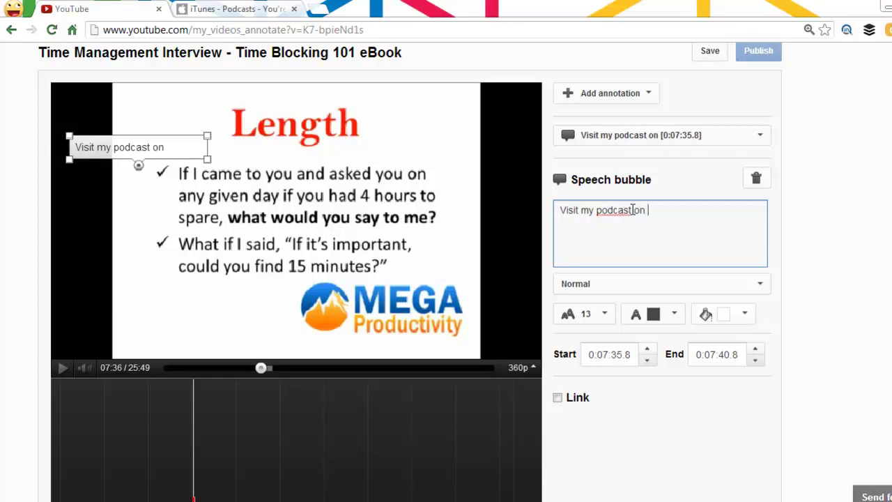
text(iTunes)
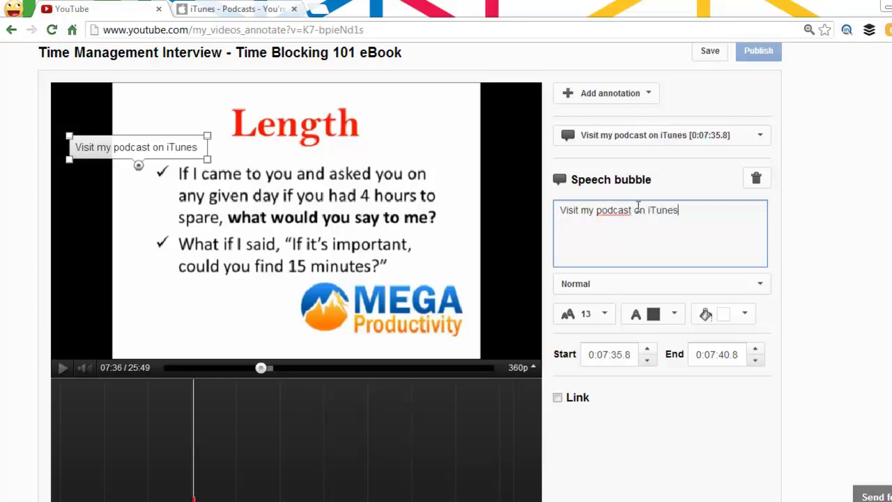
drag(675, 211, 555, 209)
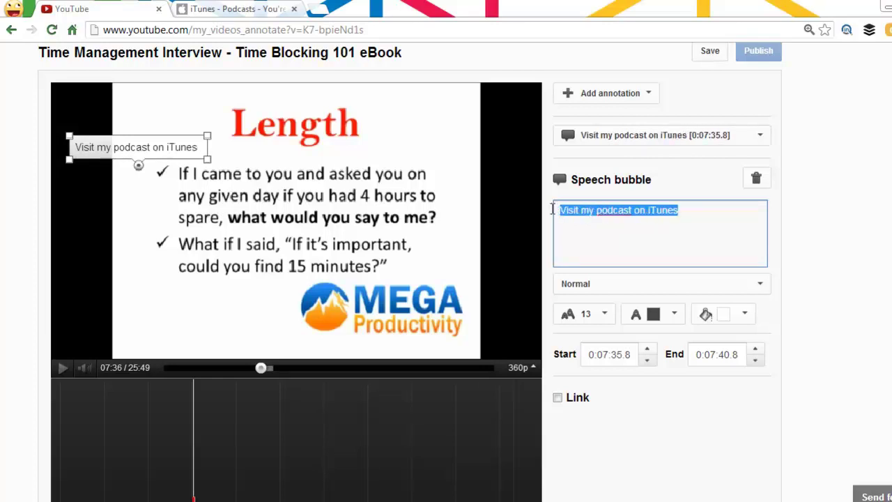
click(601, 313)
click(589, 382)
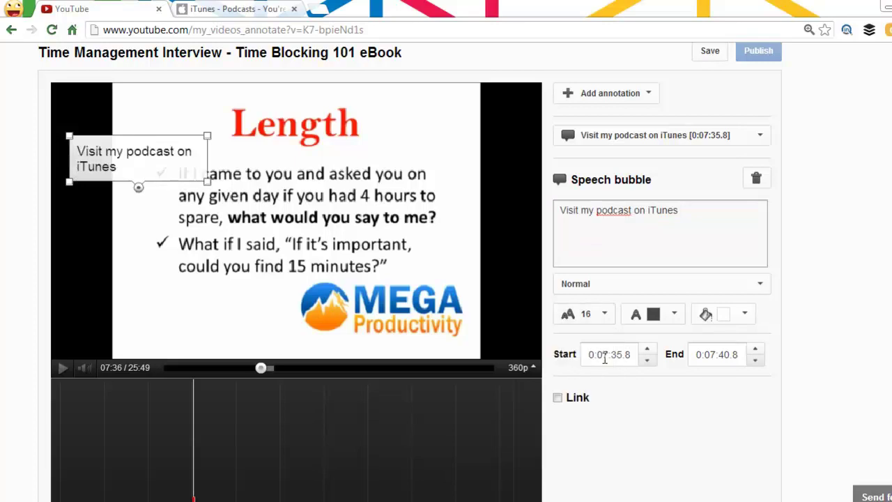
click(673, 316)
click(673, 286)
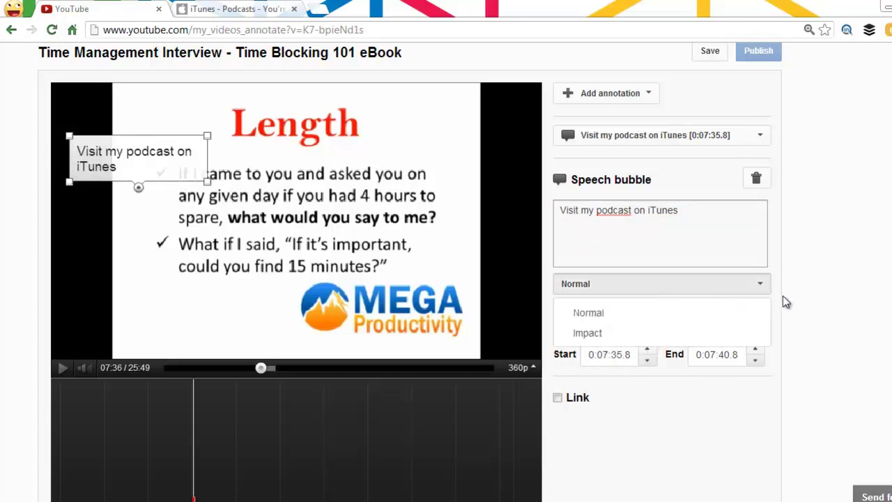
click(764, 305)
click(744, 314)
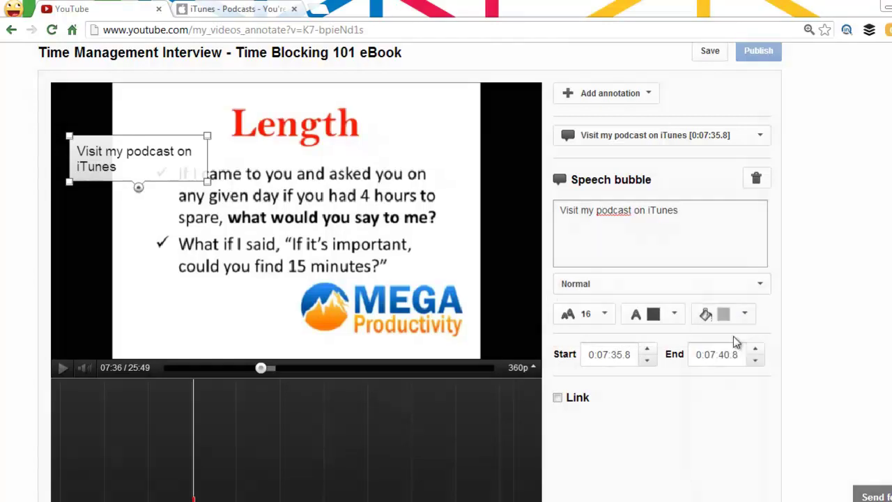
click(731, 342)
mouse_move(109, 143)
mouse_down()
mouse_move(115, 273)
mouse_move(99, 332)
mouse_up()
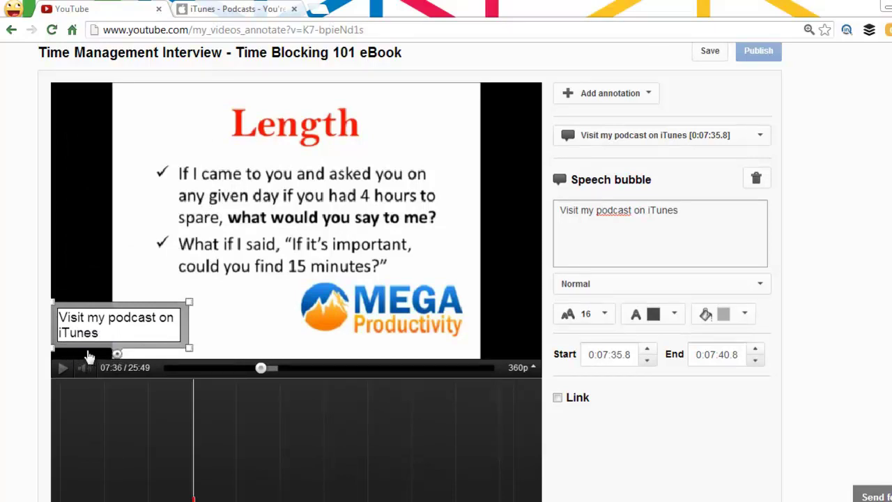
- Make the bubble a Merch link with the pasted iTunes podcast URL
click(557, 398)
scroll(749, 370, down, 3)
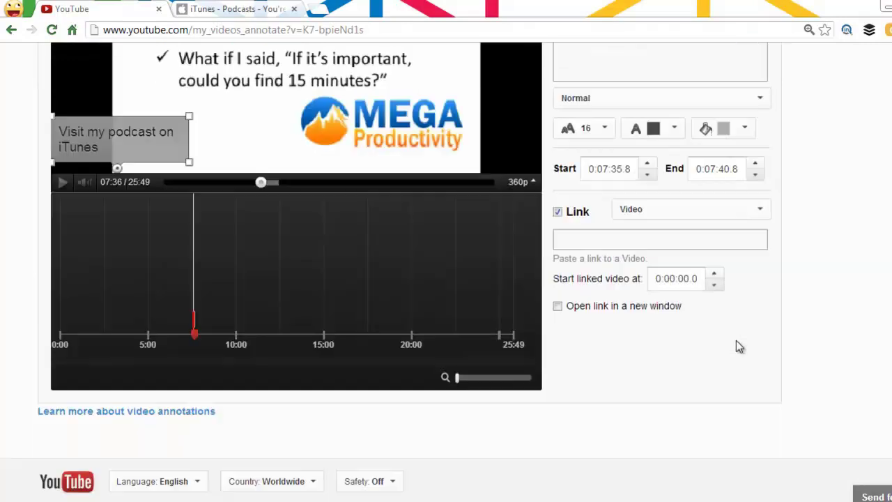
click(762, 212)
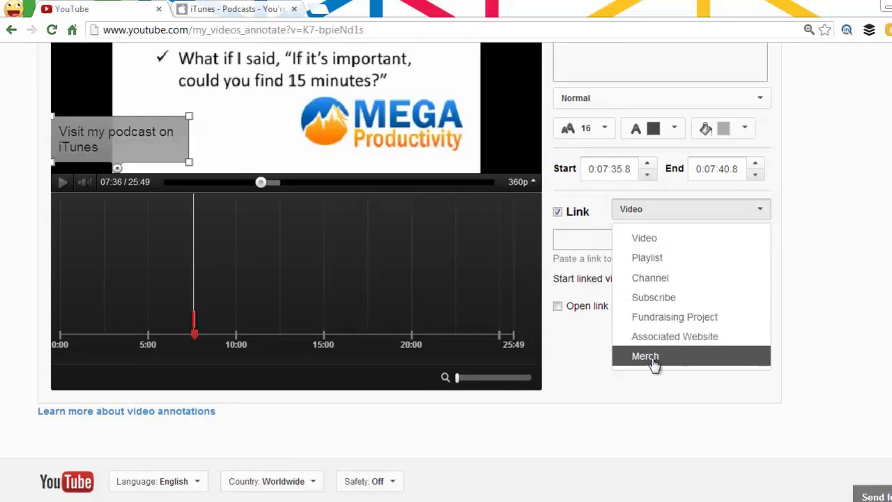
click(651, 357)
click(607, 240)
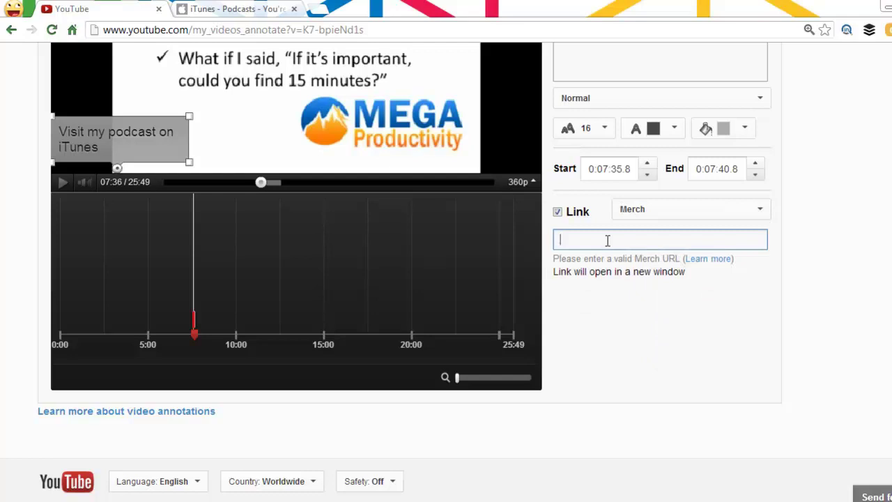
text(https://itunes.apple.com/us/podcast/youre-making-me-podcast/id440338339)
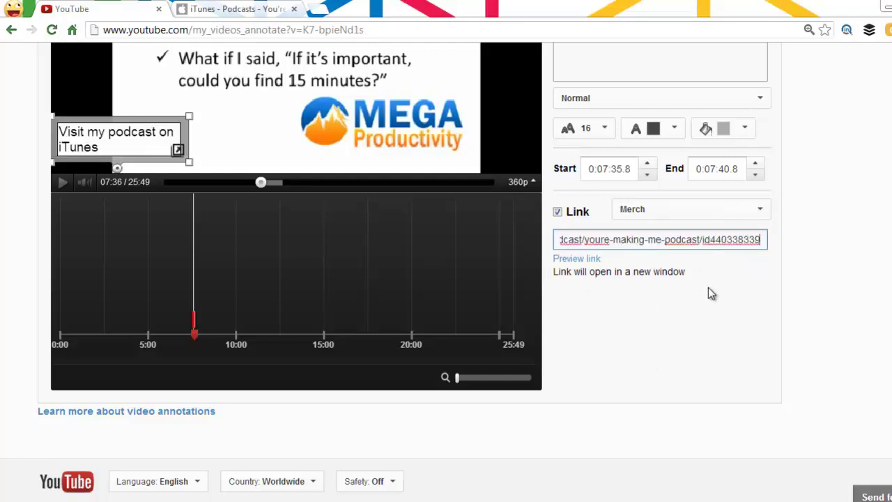
key(Left)
key(Left)
key(Left)
key(Left)
key(Left)
key(Left)
key(Left)
key(Left)
key(Left)
key(Left)
key(Left)
key(Left)
key(Left)
key(Left)
key(Left)
key(Left)
key(Left)
key(Left)
key(Left)
key(Left)
key(Left)
key(Left)
key(Left)
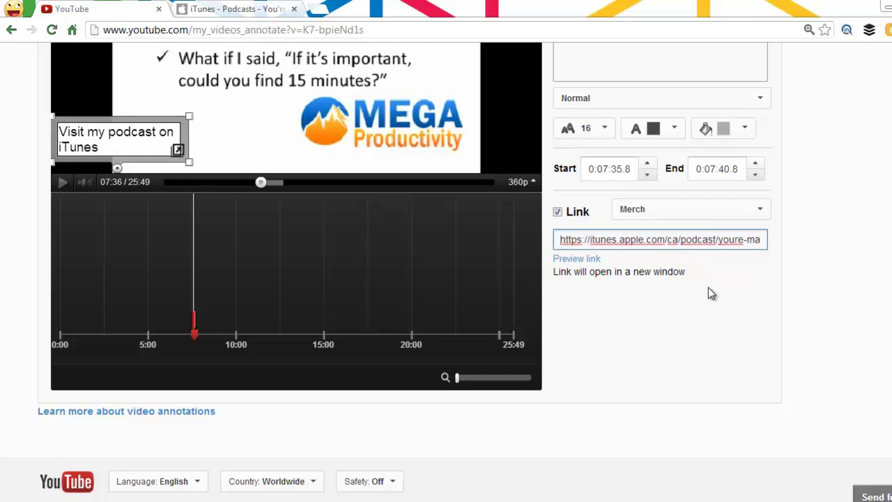
- Publish the iTunes annotation and view it on the watch page at 07:59
click(714, 319)
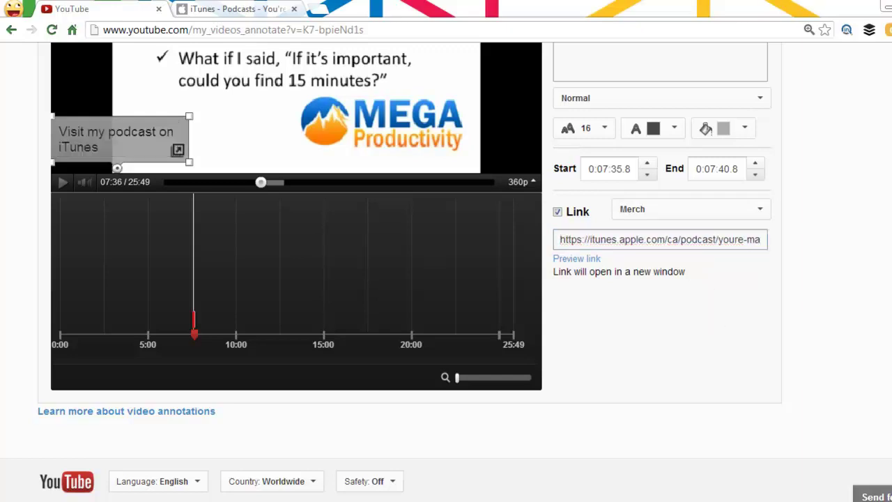
scroll(446, 265, down, 2)
scroll(446, 264, up, 2)
scroll(754, 161, up, 3)
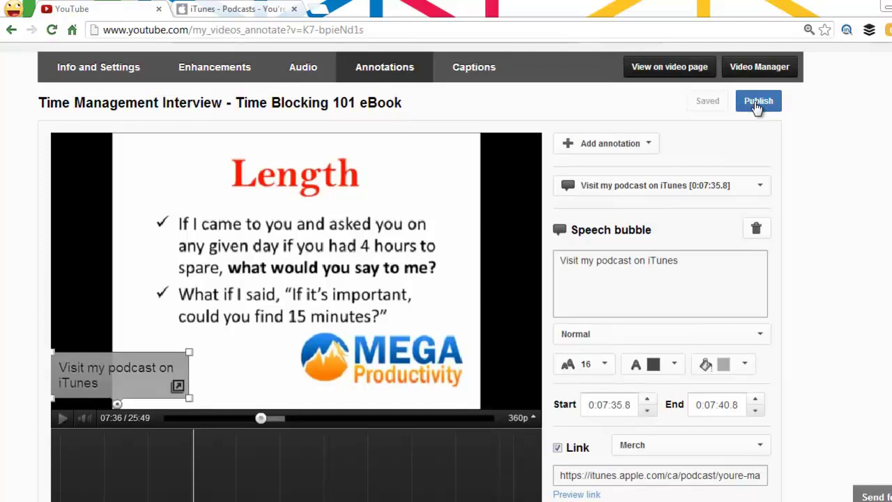
click(757, 103)
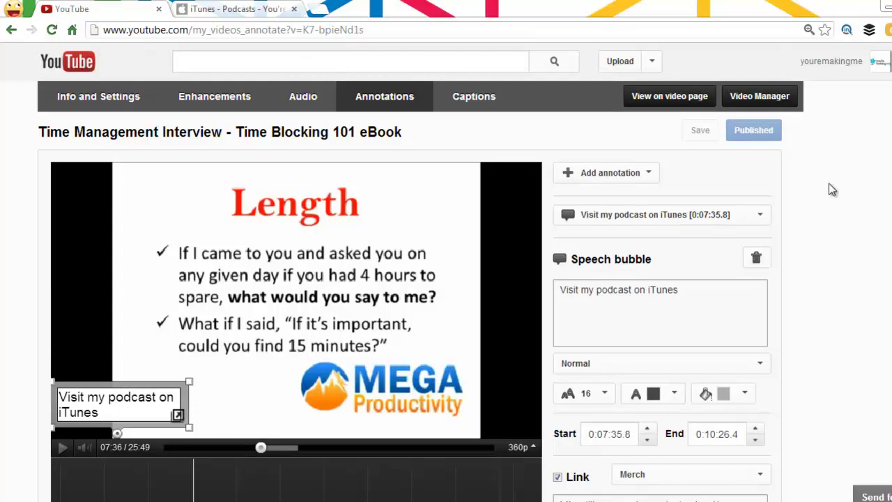
click(663, 100)
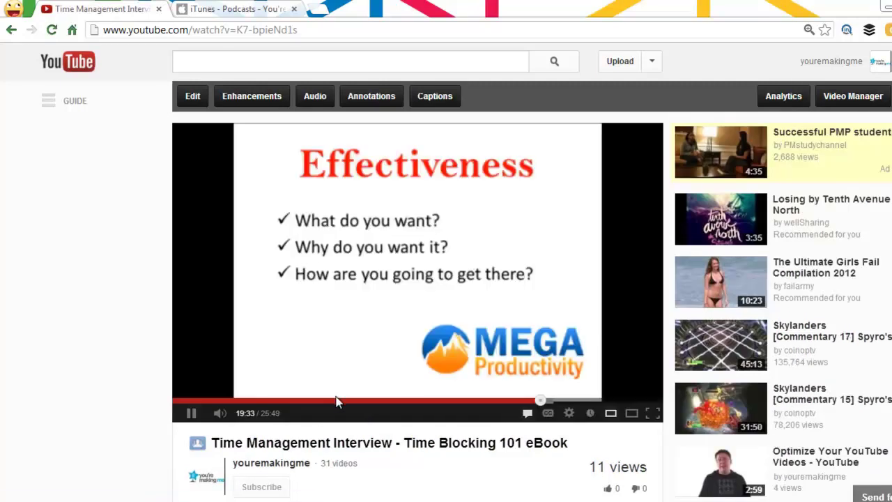
click(327, 400)
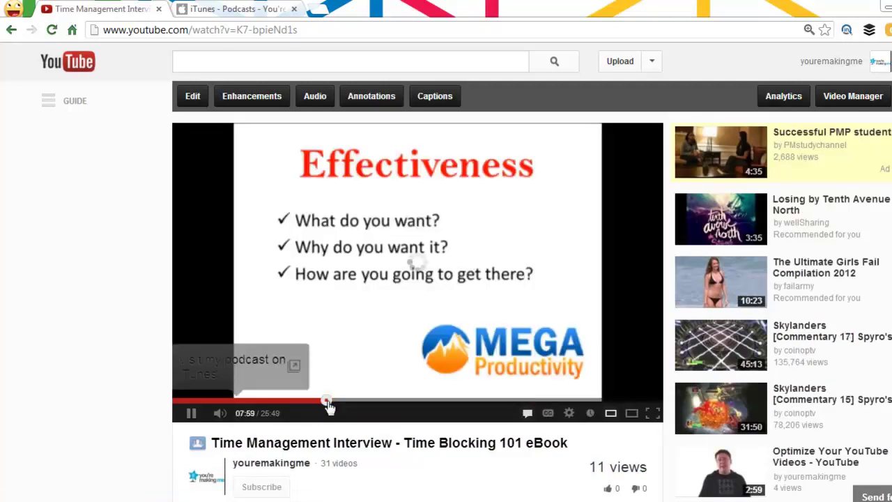
- Follow the bubble to the You're Making Me Podcast iTunes Preview page, then return to YouTube
click(232, 373)
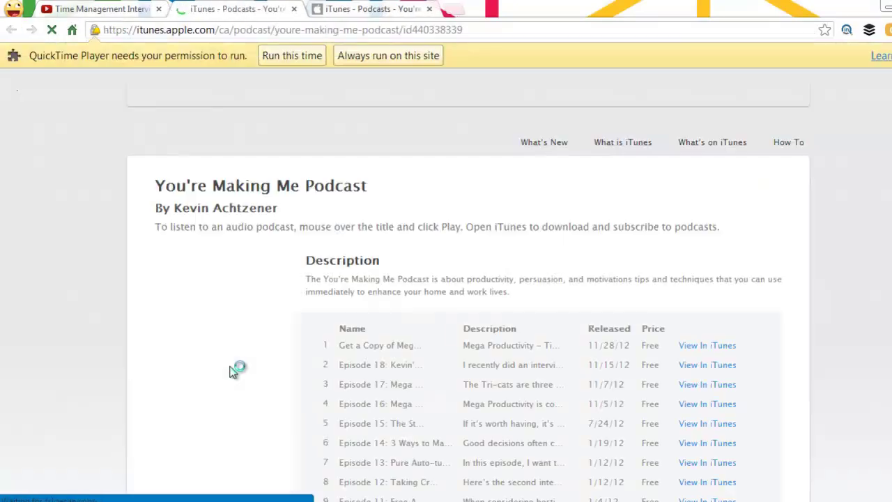
scroll(683, 332, down, 7)
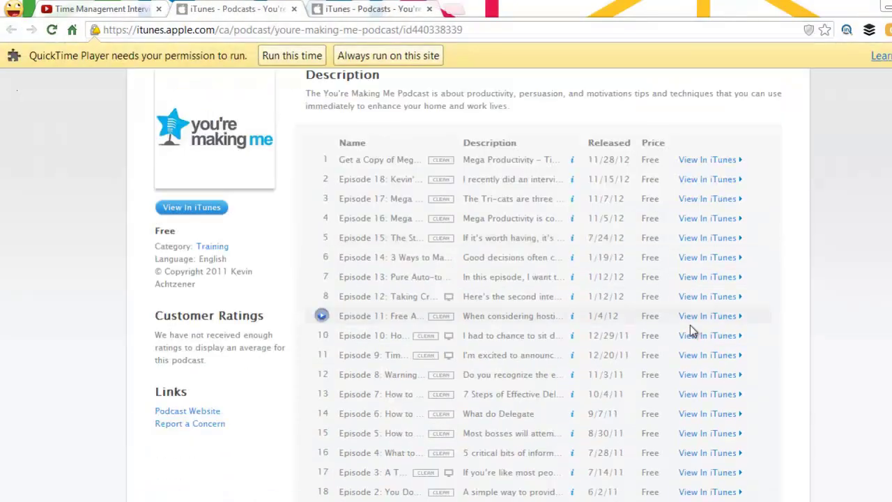
scroll(690, 325, up, 7)
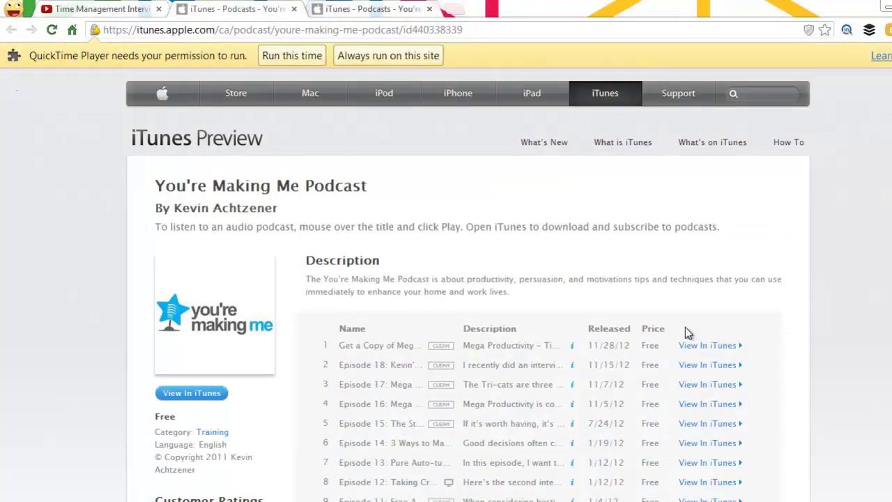
scroll(686, 333, down, 1)
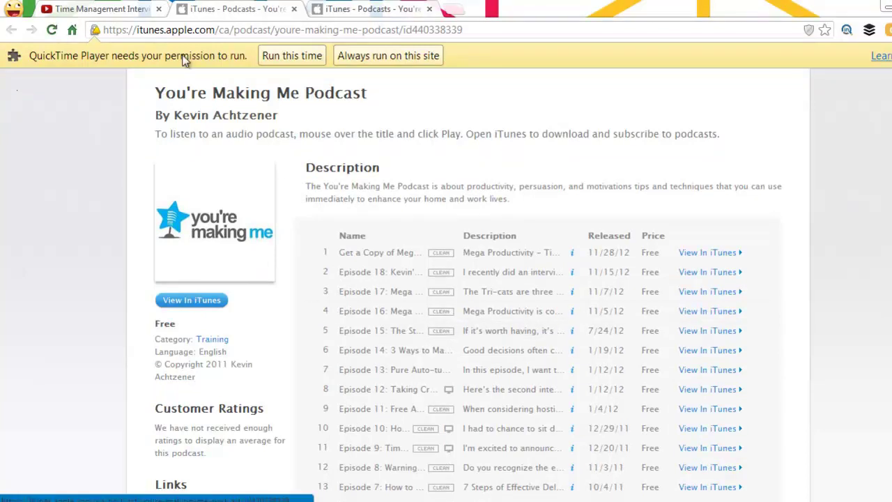
click(105, 9)
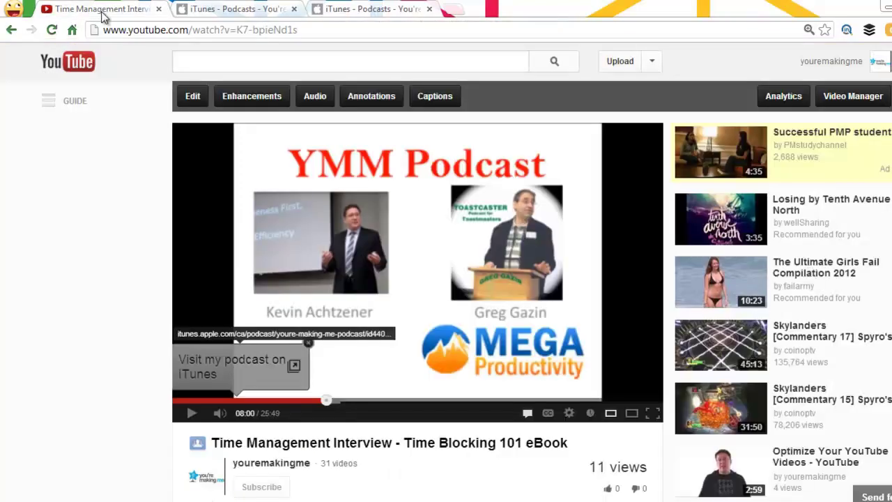
- Back in the annotations editor, pause the video and add a new speech bubble
click(9, 30)
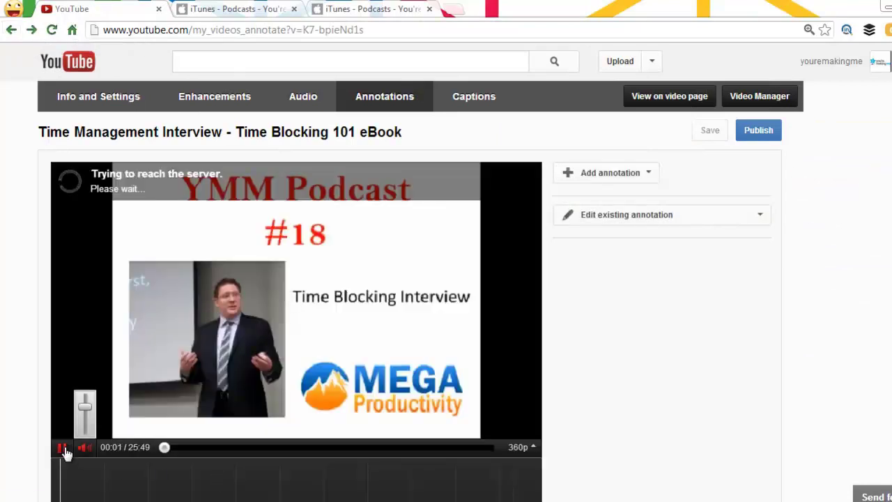
click(62, 448)
scroll(672, 407, down, 4)
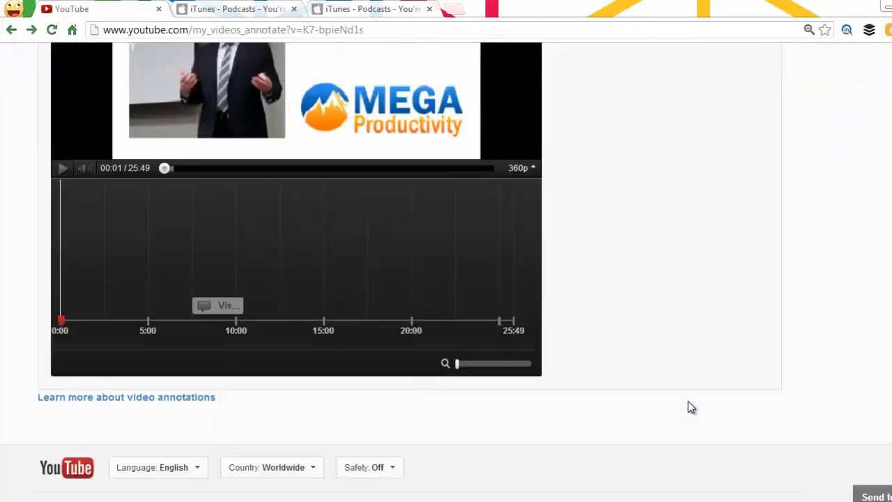
scroll(695, 227, up, 3)
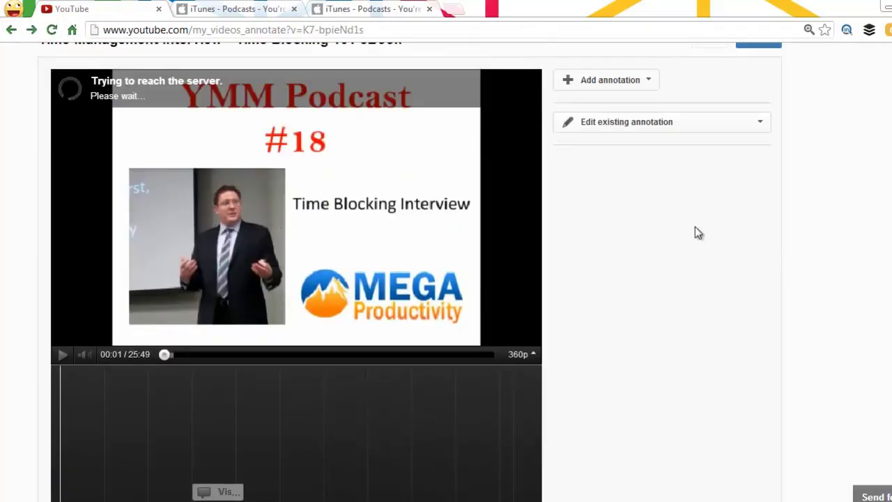
click(611, 92)
click(612, 112)
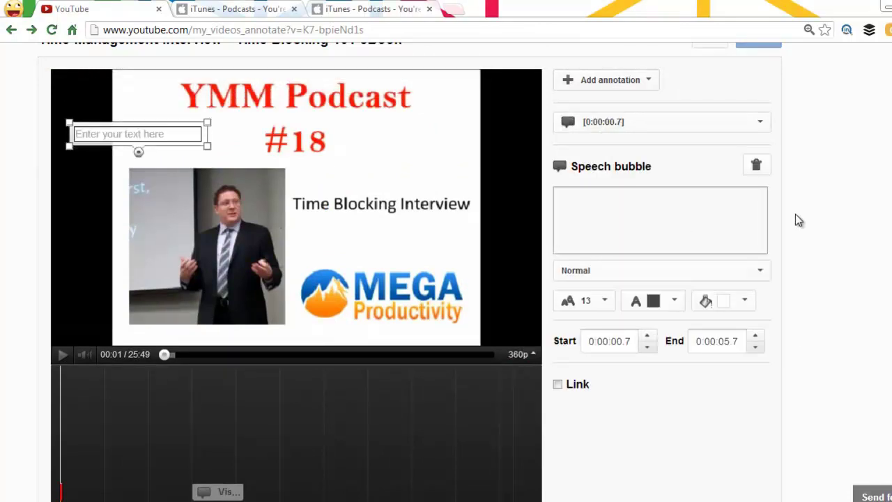
- Enter 'Visit Youremakingme.com' as the bubble's text, correcting a typo
click(680, 207)
text(Visit)
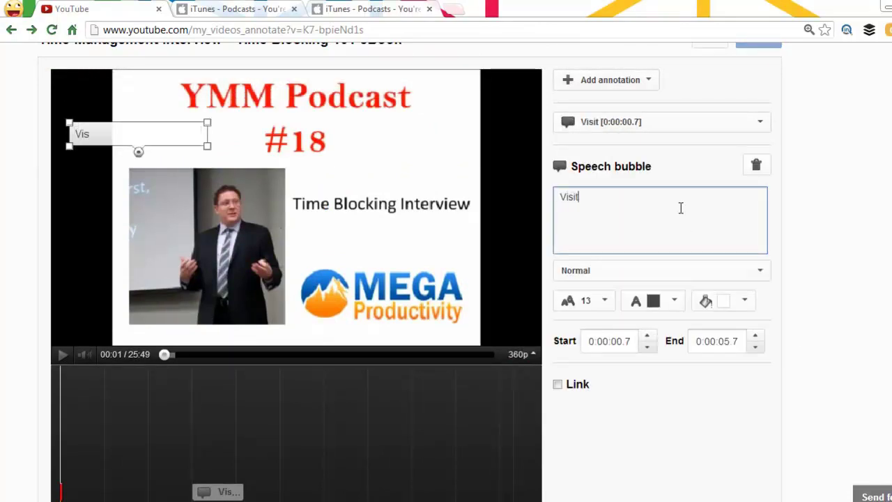
text( YOu're)
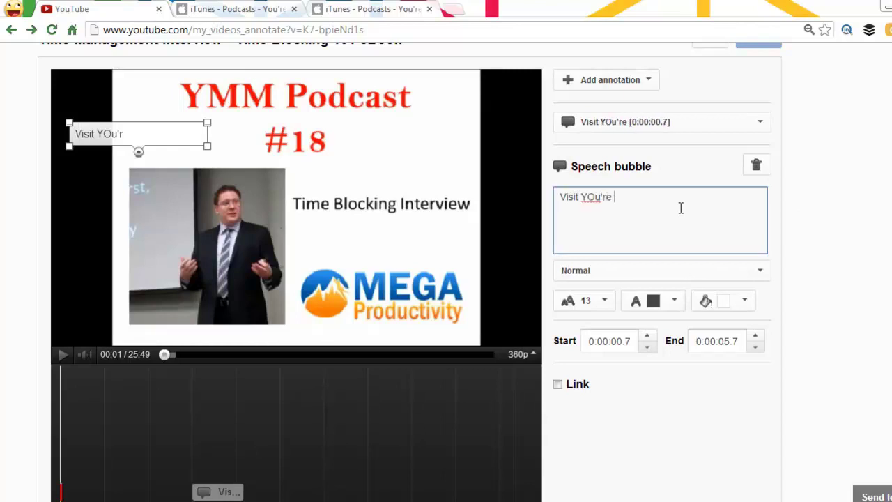
key(BackSpace)
key(BackSpace)
key(BackSpace)
key(BackSpace)
key(BackSpace)
key(BackSpace)
text(Youremakingme.com)
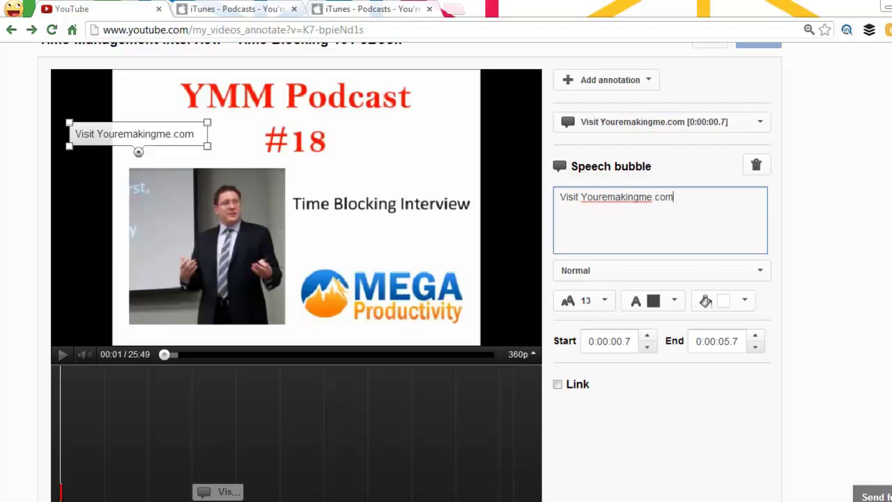
scroll(655, 341, down, 3)
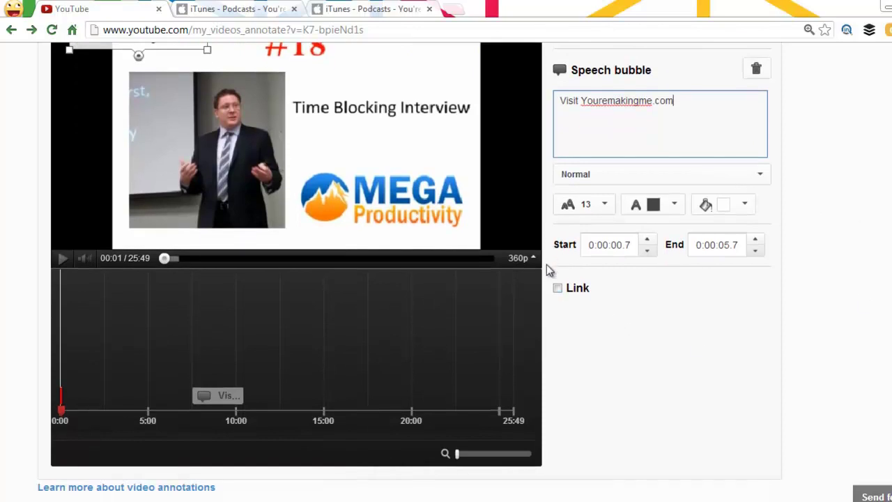
click(559, 289)
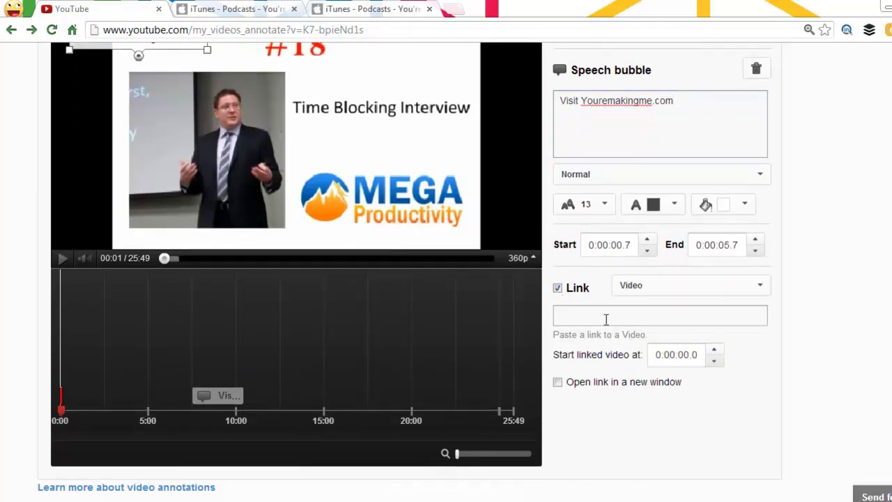
click(662, 297)
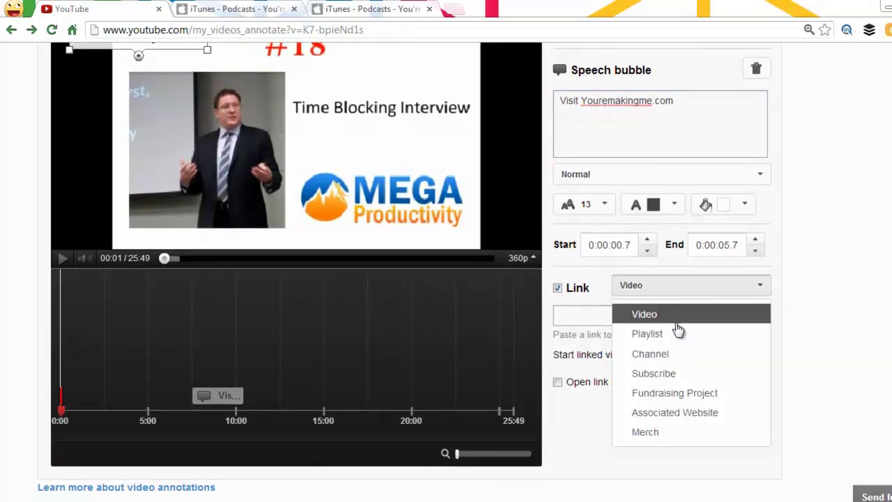
click(662, 412)
click(596, 318)
text(hjt)
text(p://youremakingme.com)
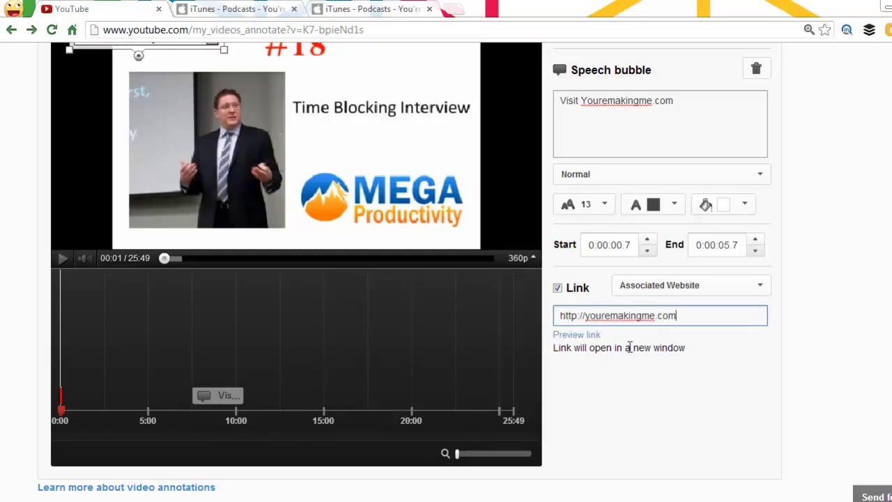
scroll(868, 268, up, 3)
click(711, 130)
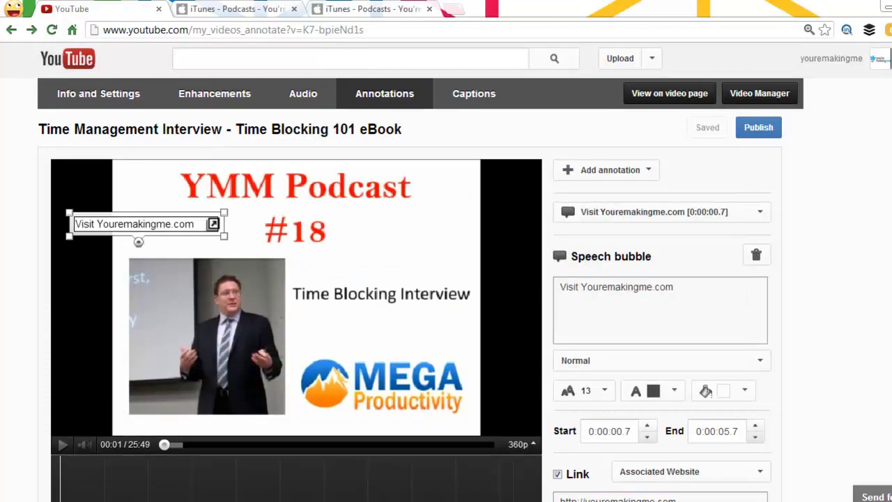
- Extend the Youremakingme.com bubble to 0:02:29.4 and move it to the video's top-left corner
scroll(243, 419, down, 2)
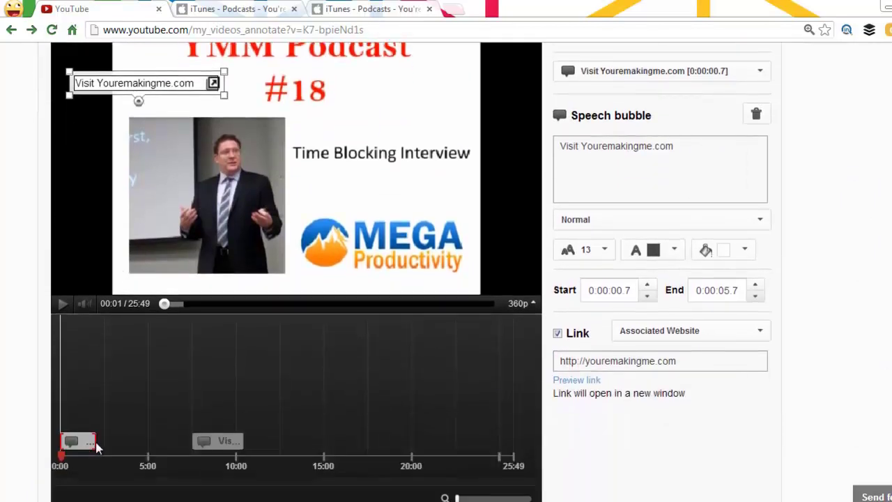
drag(101, 447, 104, 446)
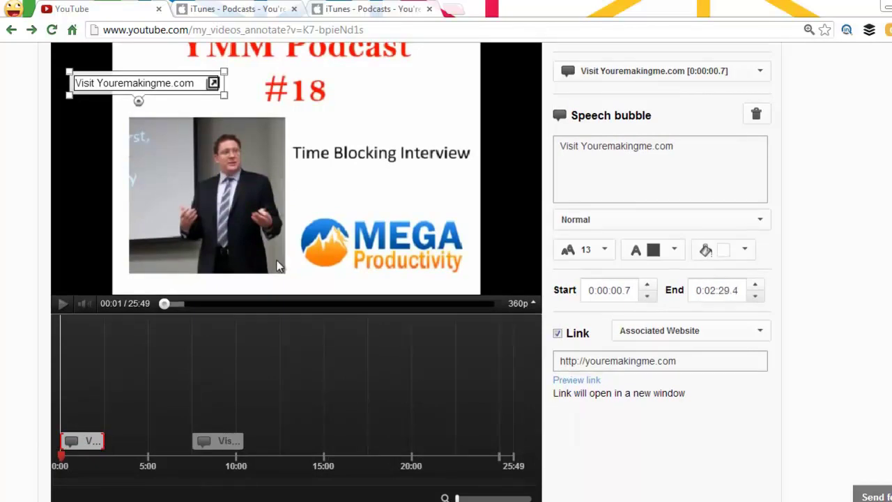
scroll(292, 278, up, 2)
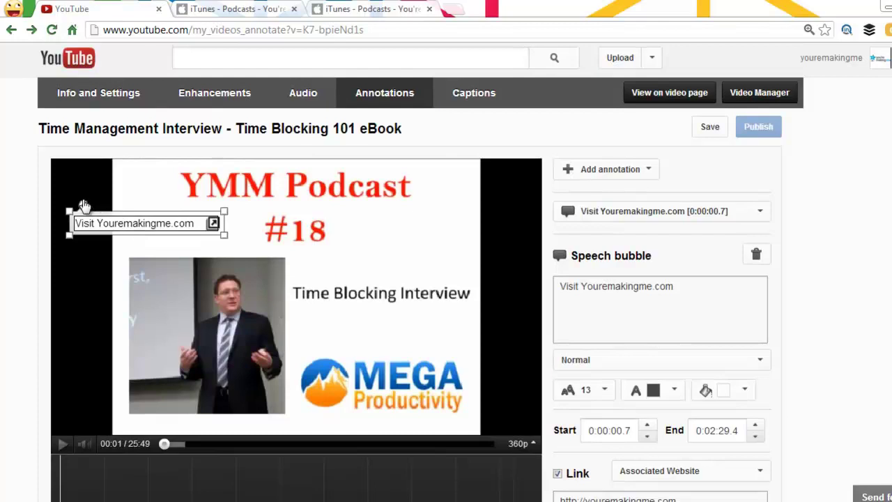
drag(101, 221, 81, 172)
- Save and publish the annotation changes, then open the video's public watch page
scroll(711, 139, down, 1)
scroll(711, 139, up, 1)
click(709, 123)
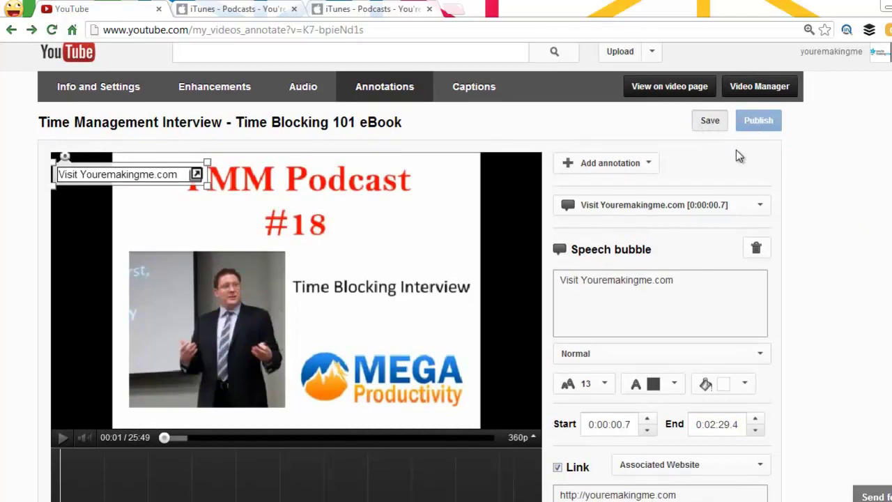
click(708, 124)
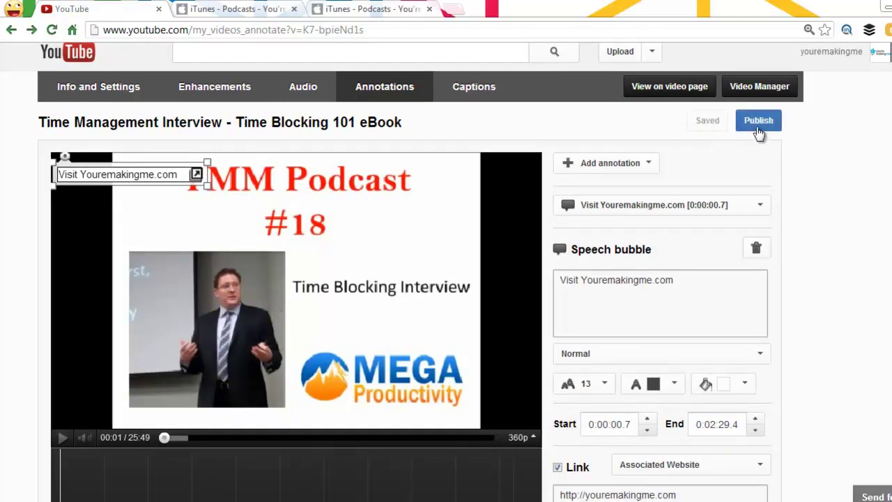
click(756, 122)
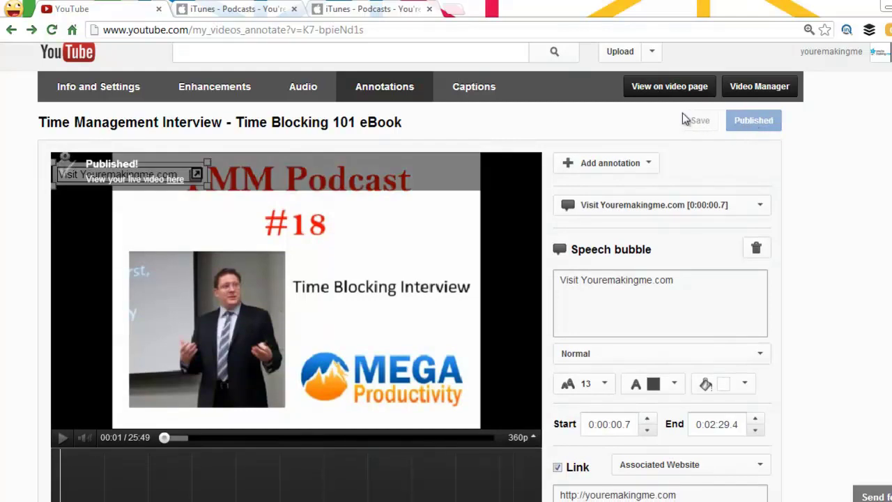
click(670, 87)
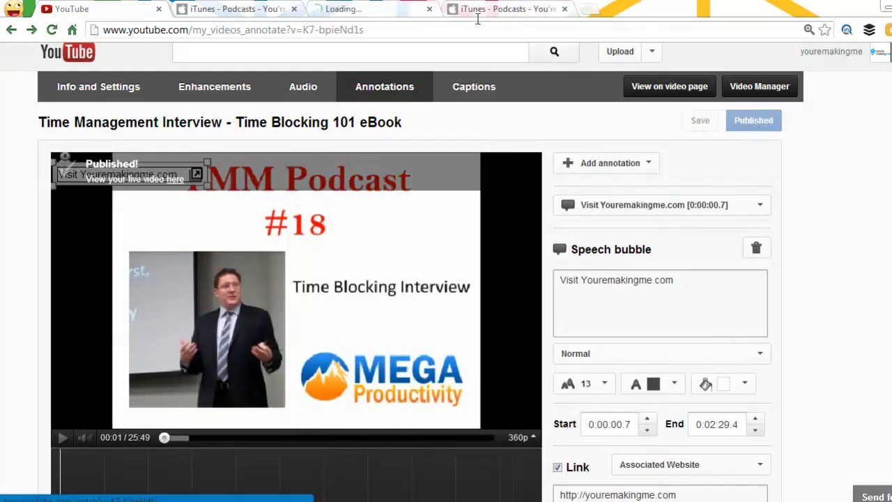
- Switch to the new watch-page tab and restart the video from 00:00
click(408, 9)
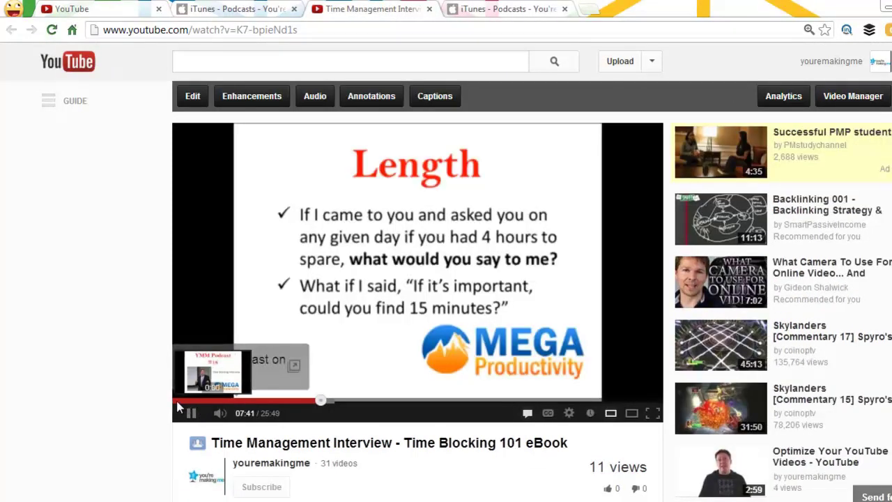
click(178, 401)
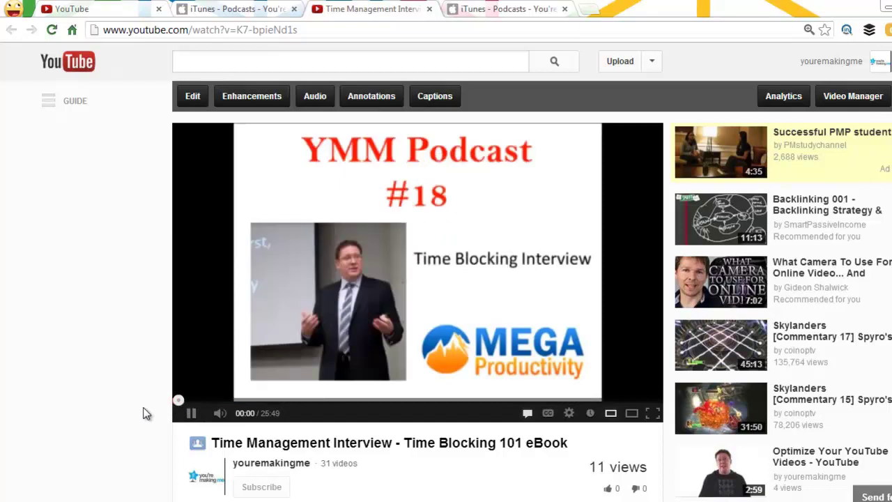